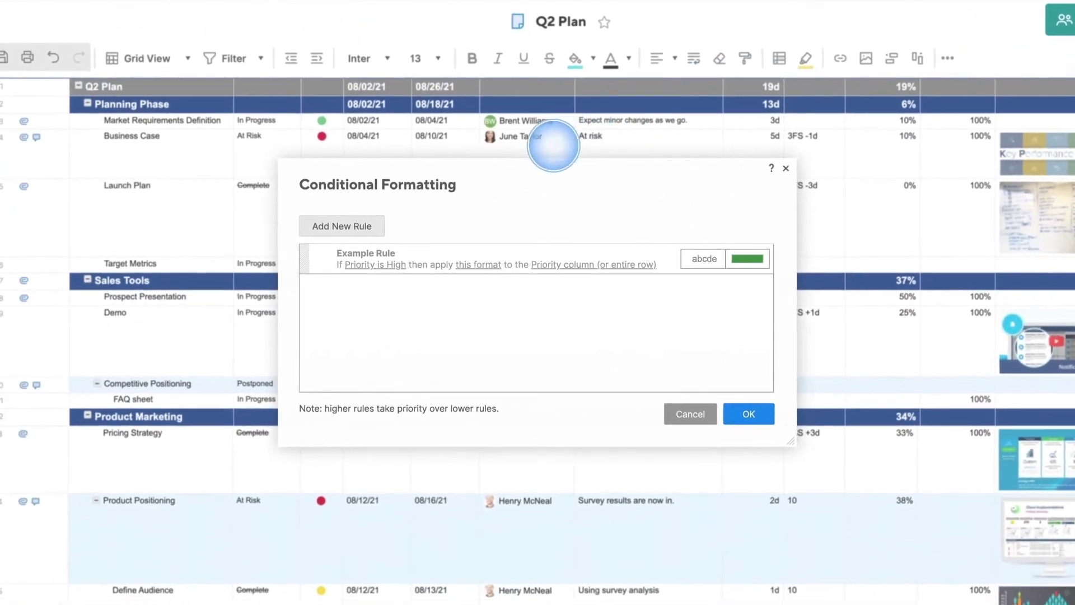
- Add a new blank conditional formatting rule to the Q2 Plan sheet
click(341, 226)
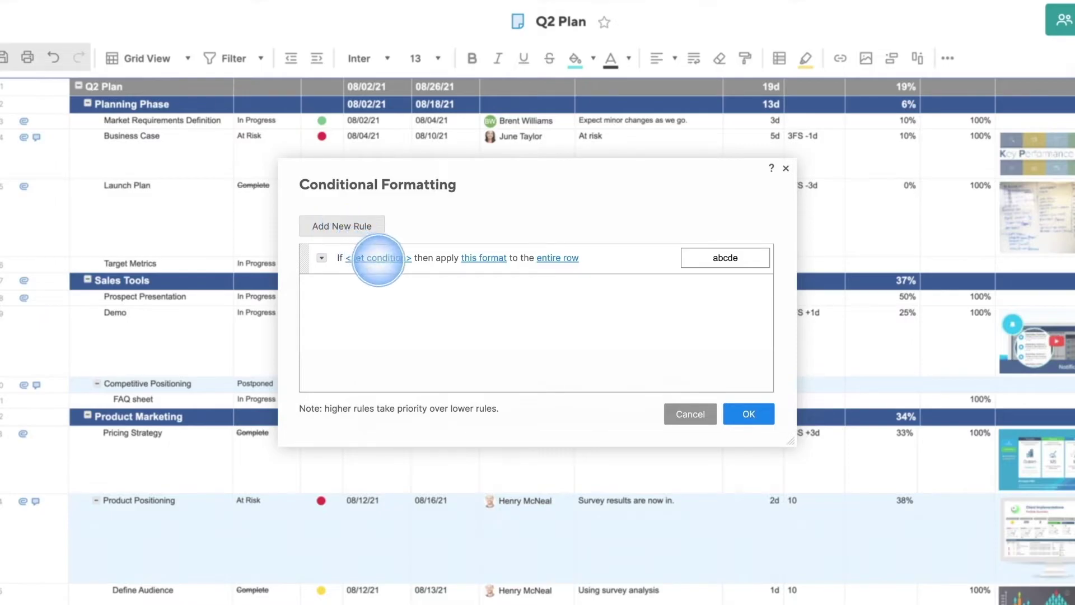
- Set the rule's condition to Status is 'Complete' and move on to its text format
click(378, 258)
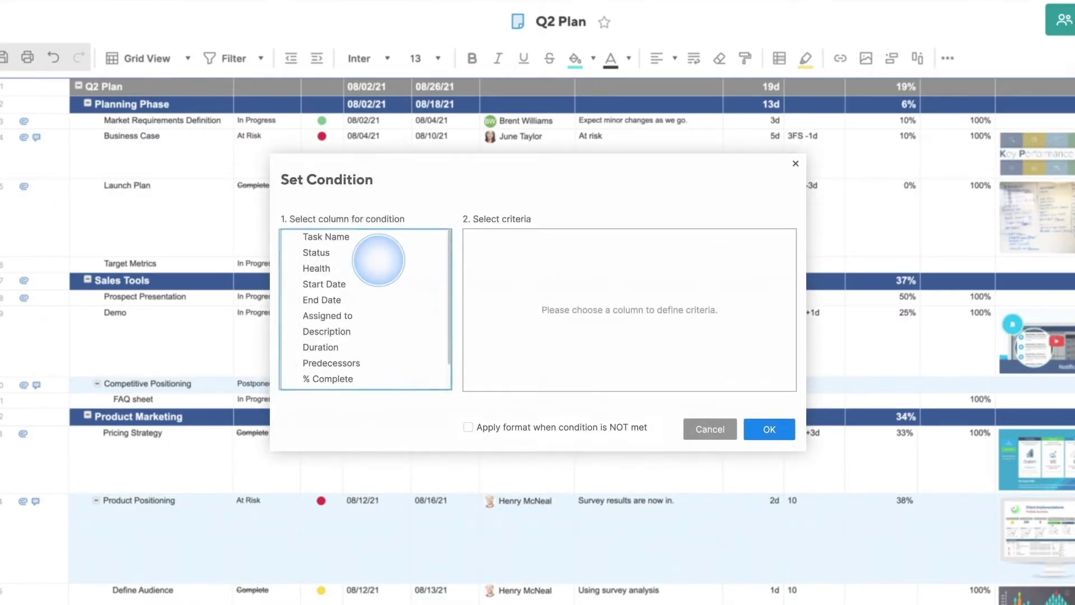
click(378, 261)
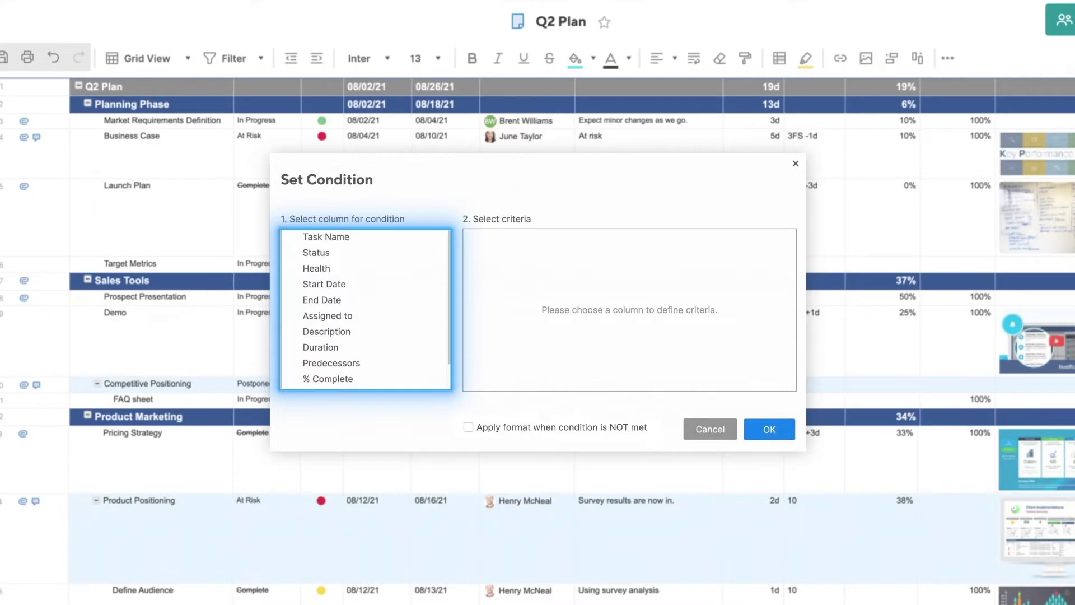
click(343, 256)
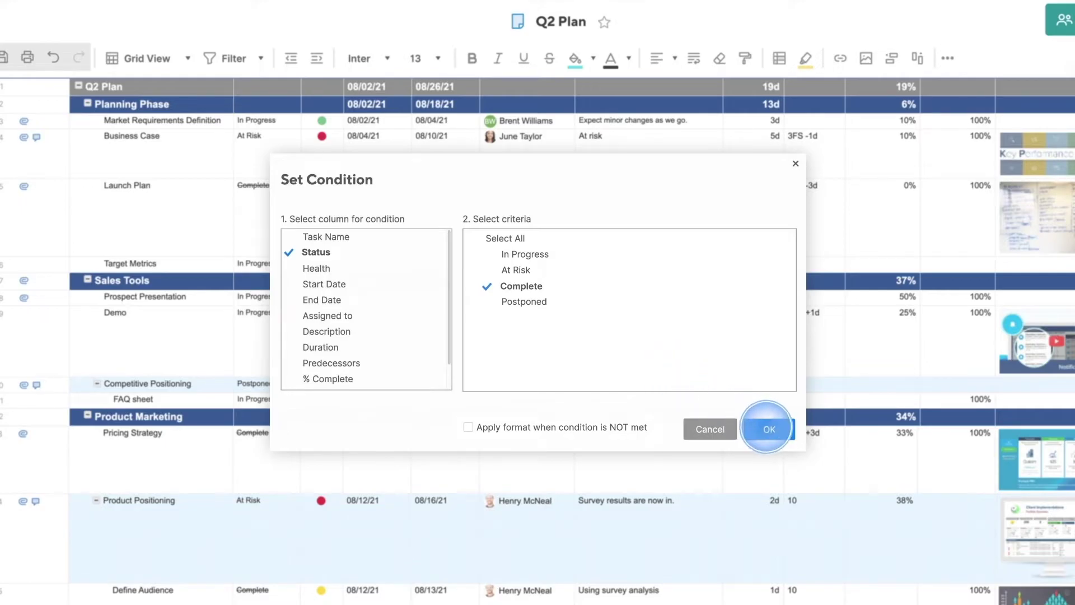
click(768, 428)
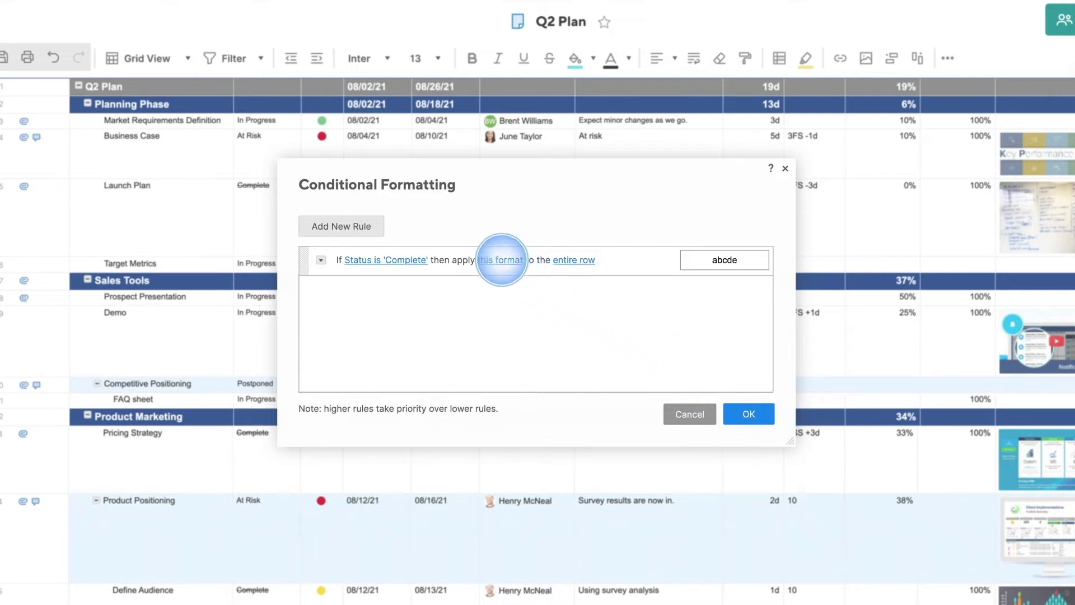
click(501, 260)
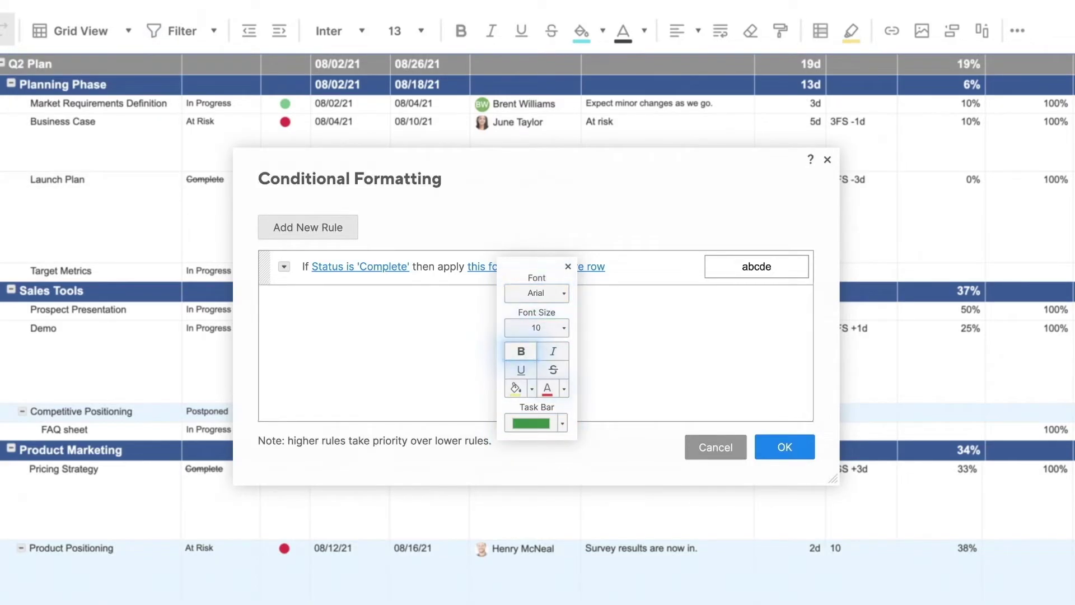
- Give the Complete rule a strikethrough format and choose which cells it applies to
click(566, 267)
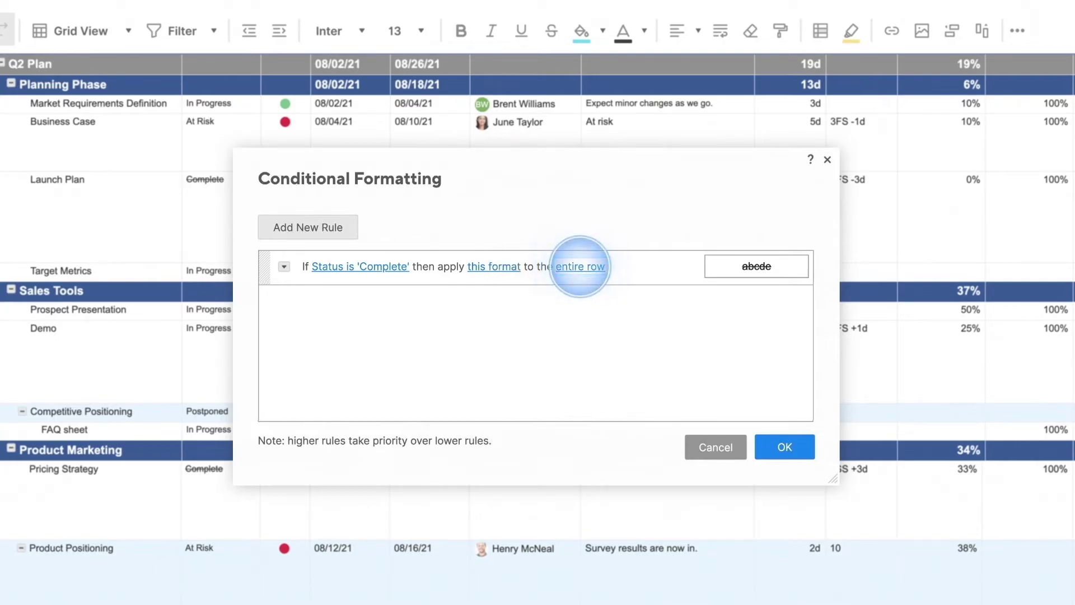
click(579, 266)
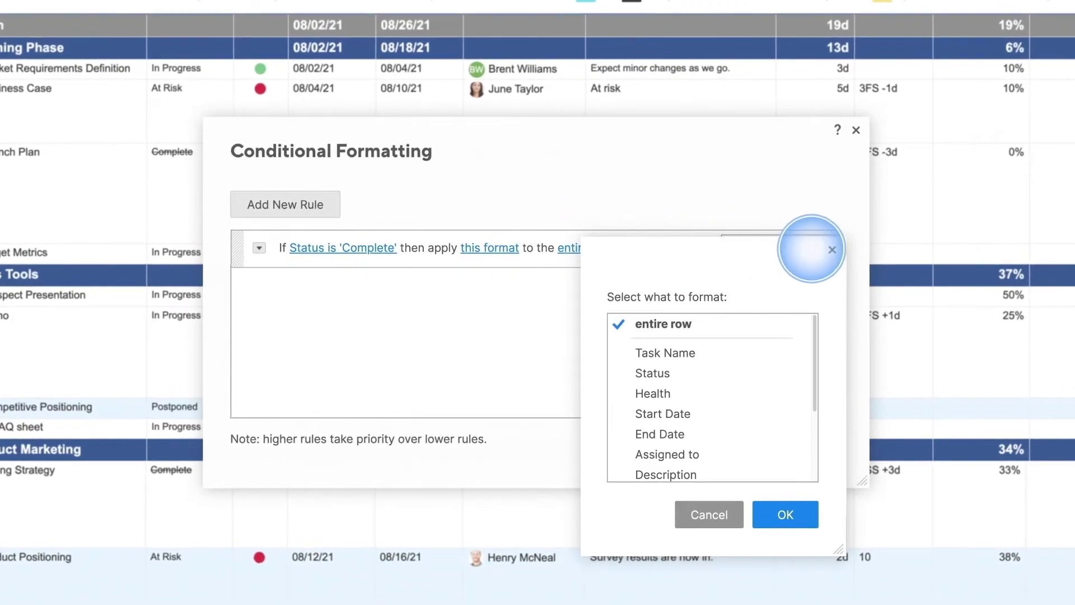
- Keep the strikethrough on the entire row, then add a second blank rule below it
click(832, 249)
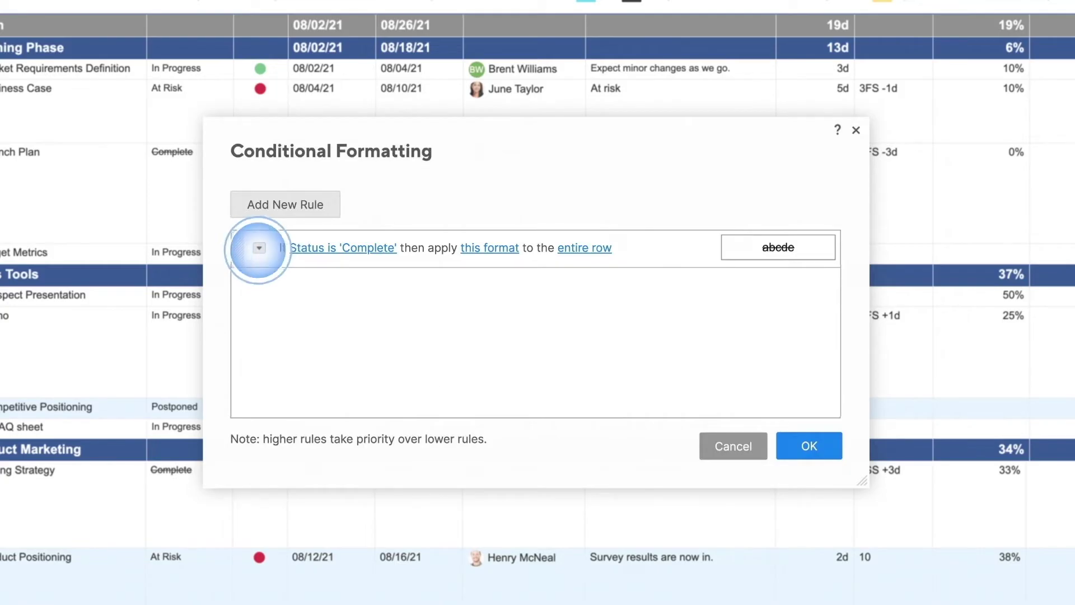
click(258, 247)
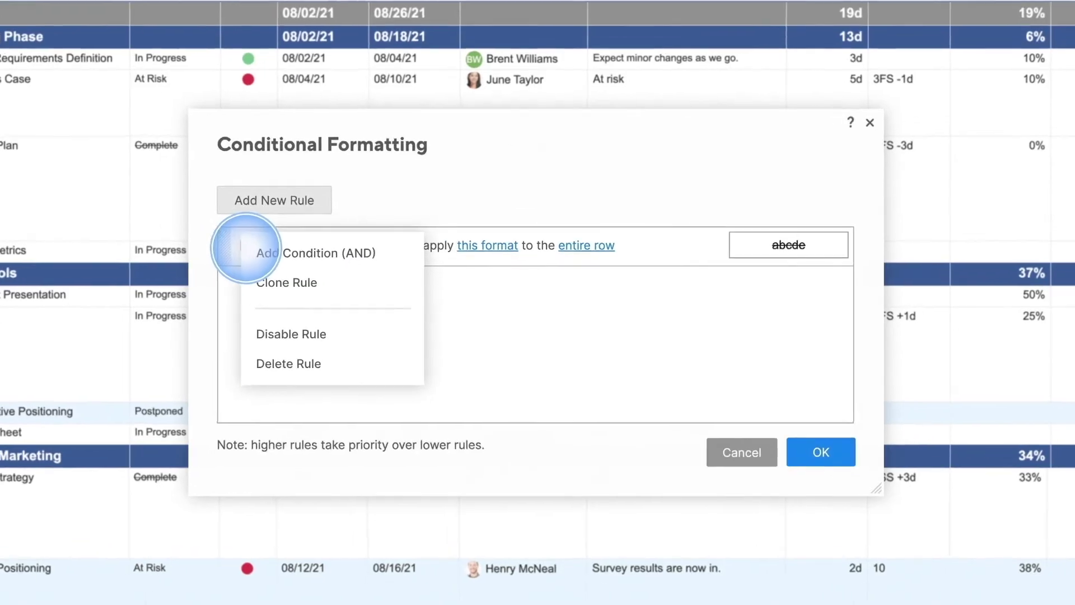
click(261, 253)
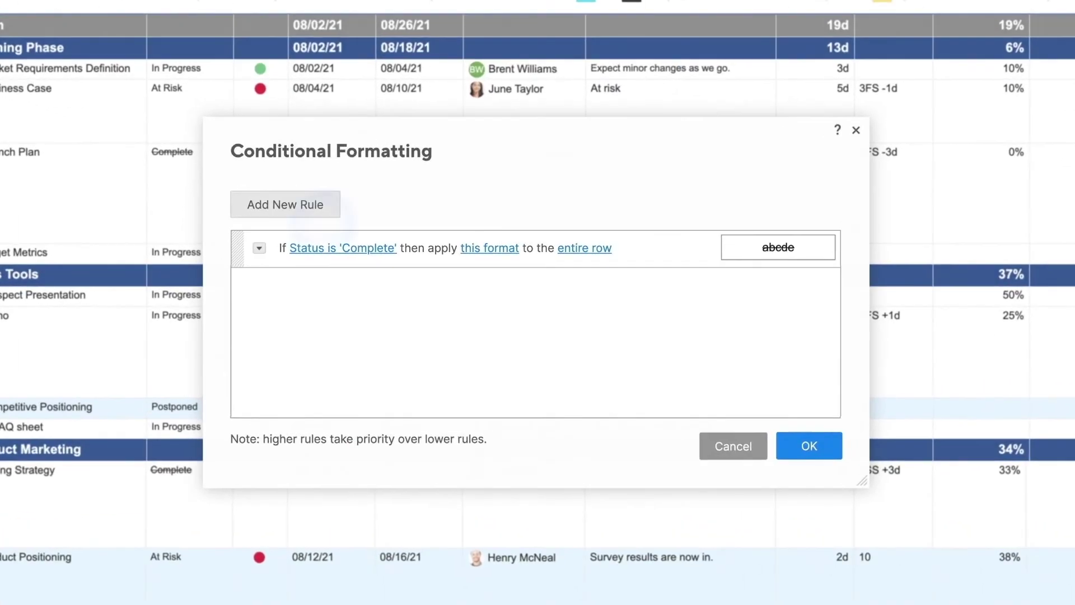
click(282, 204)
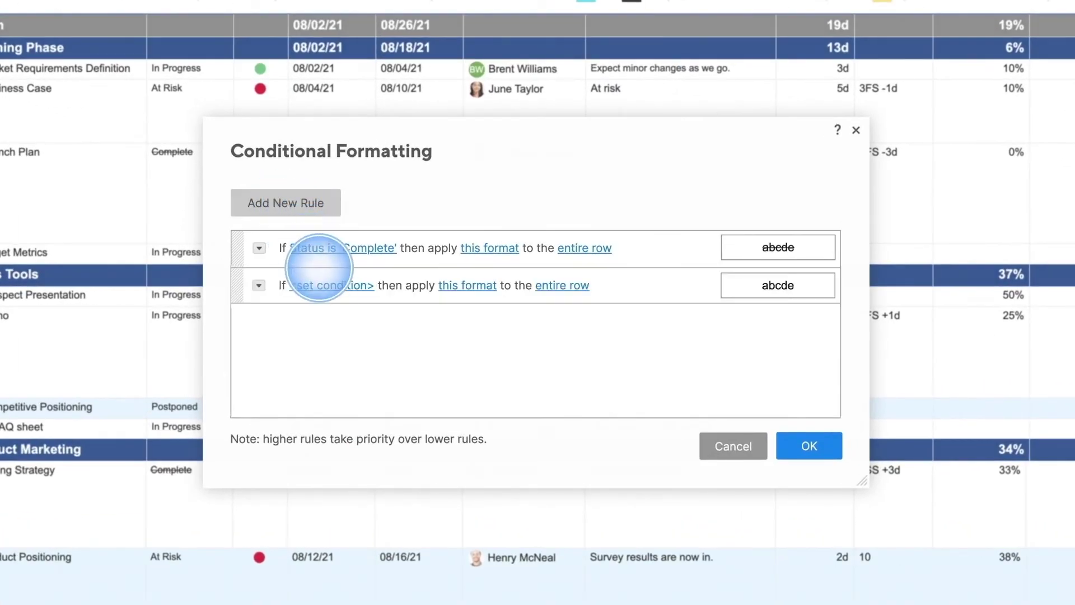
- Set the second rule's condition to Status is not 'Complete'
click(312, 283)
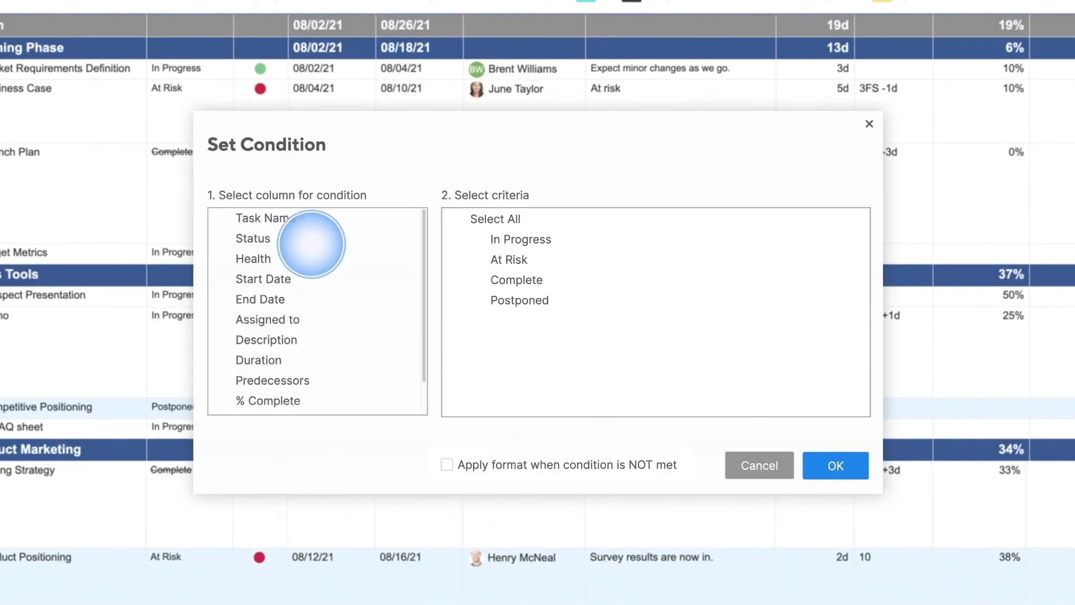
click(312, 238)
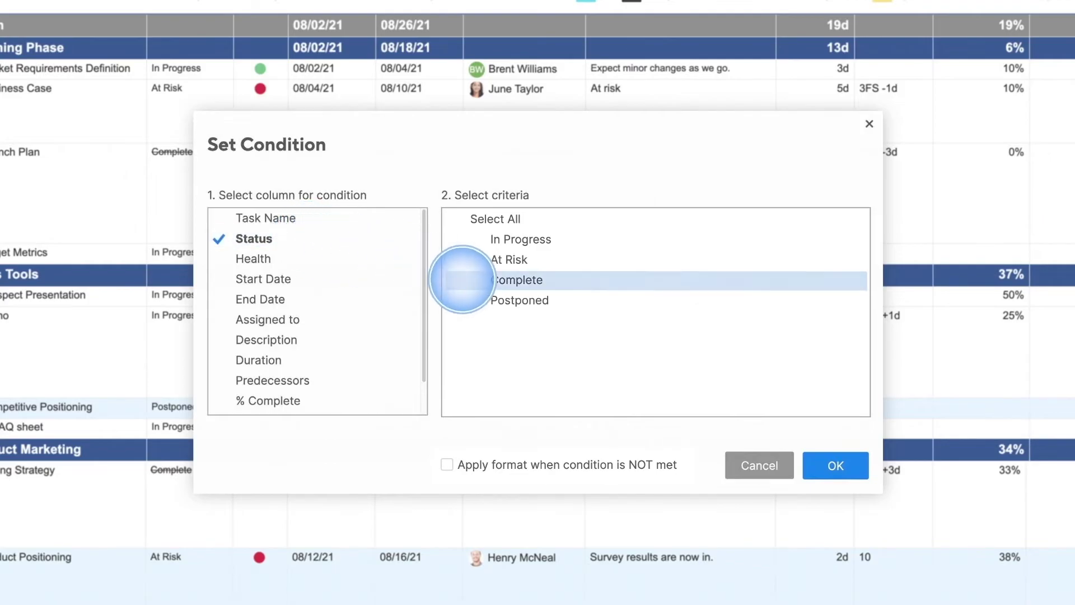
click(529, 280)
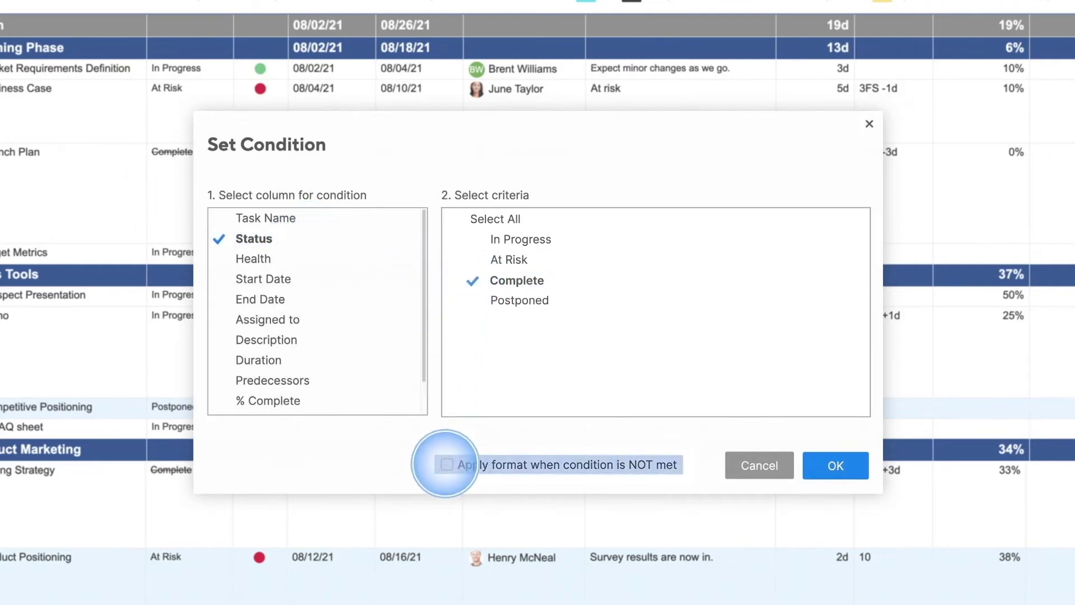
click(447, 465)
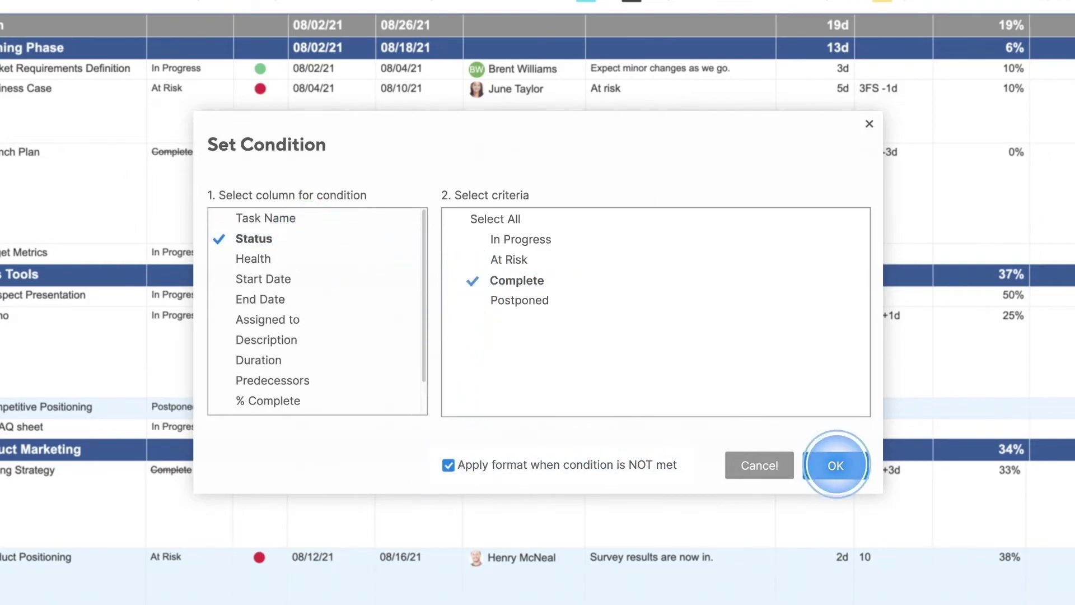
click(836, 464)
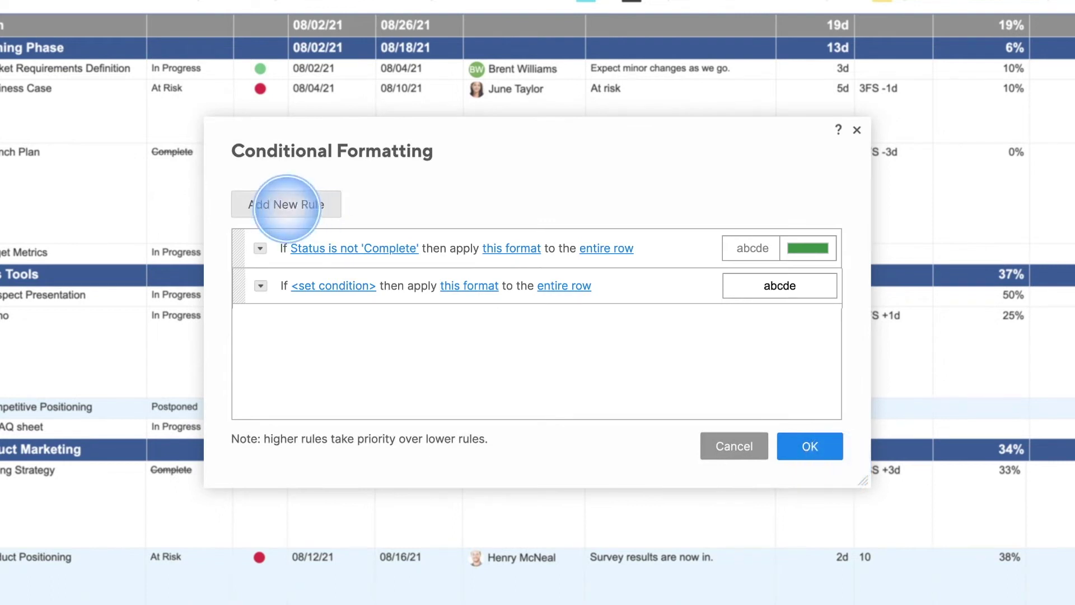
- Add an AND condition that End Date is in the past
click(260, 248)
click(282, 294)
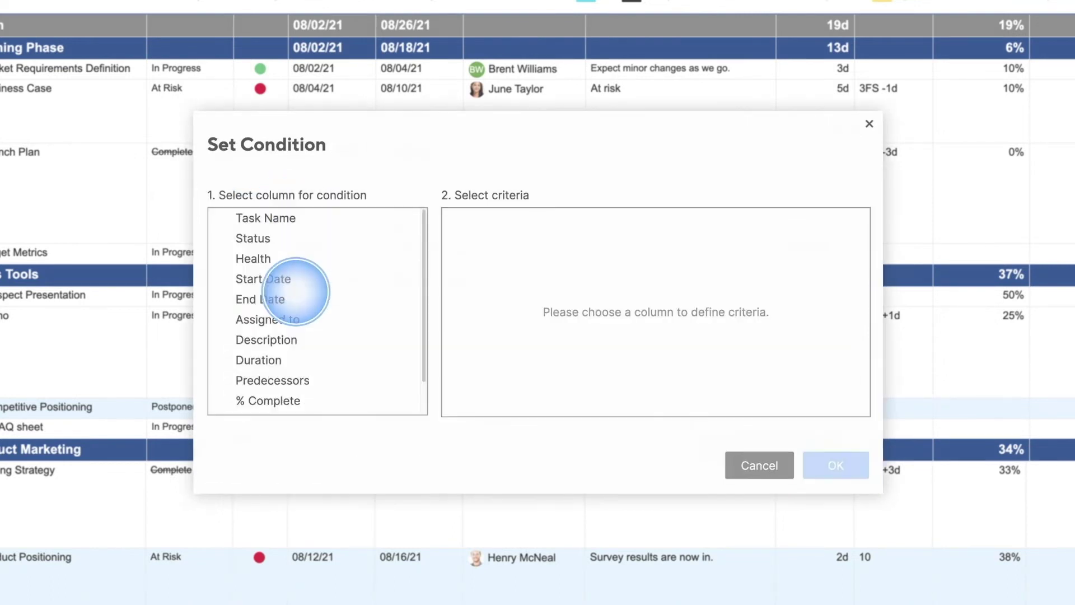
click(294, 297)
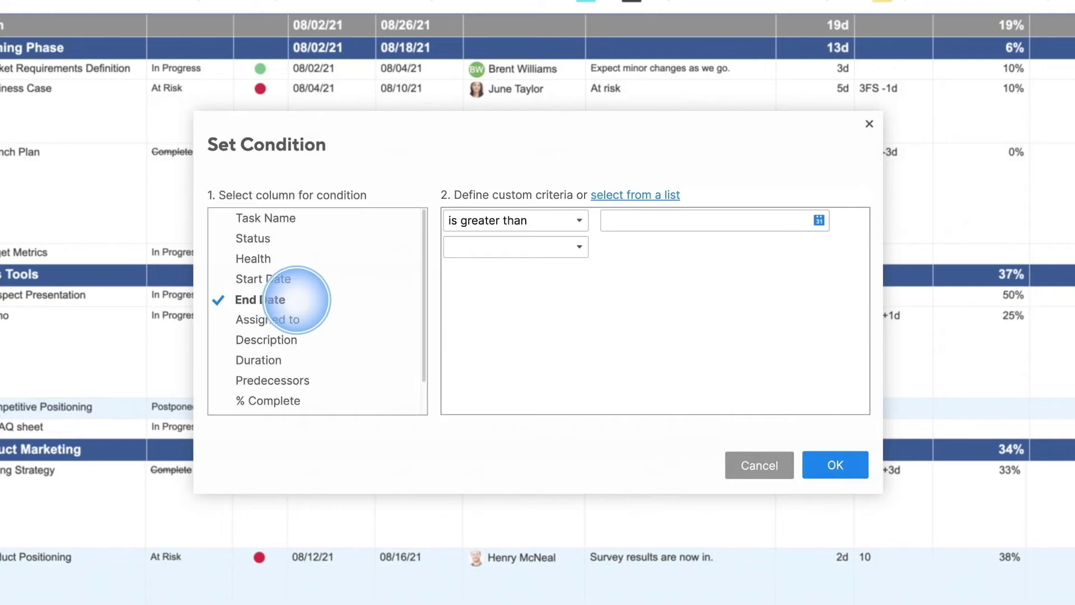
click(483, 220)
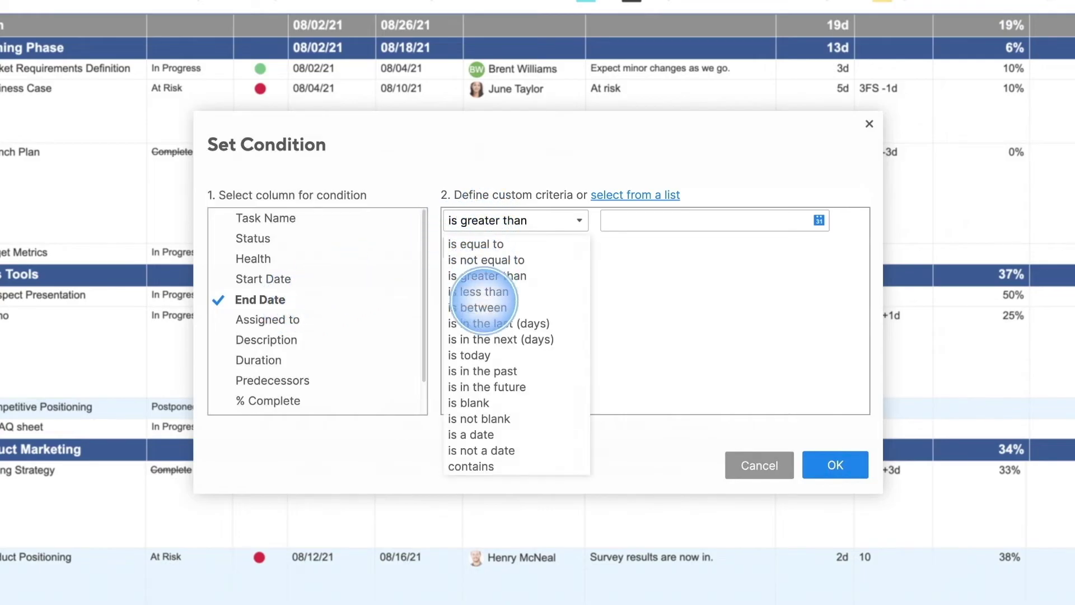
click(483, 370)
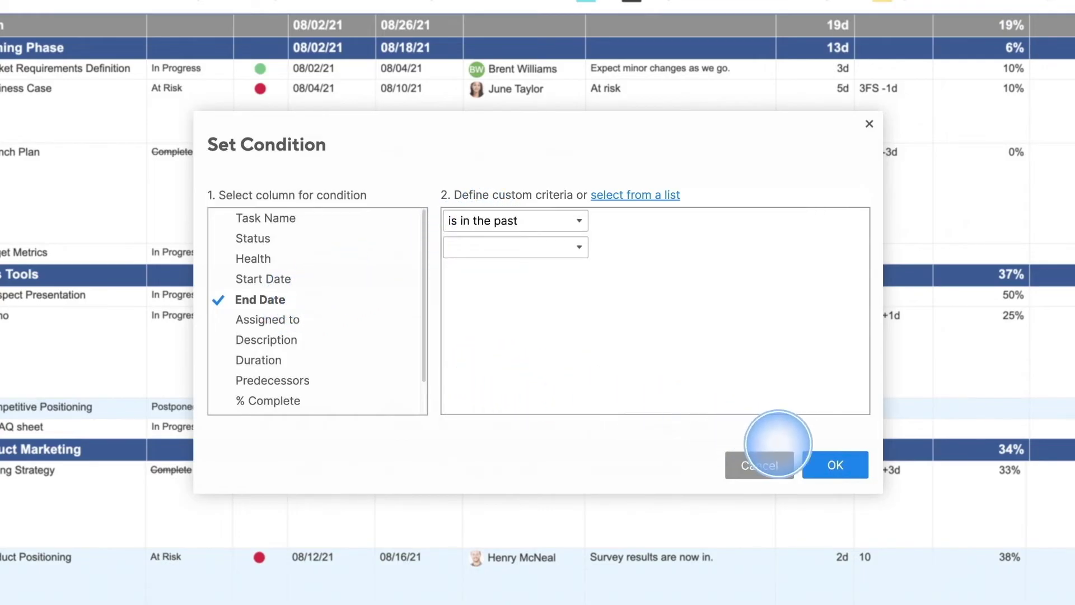
click(831, 462)
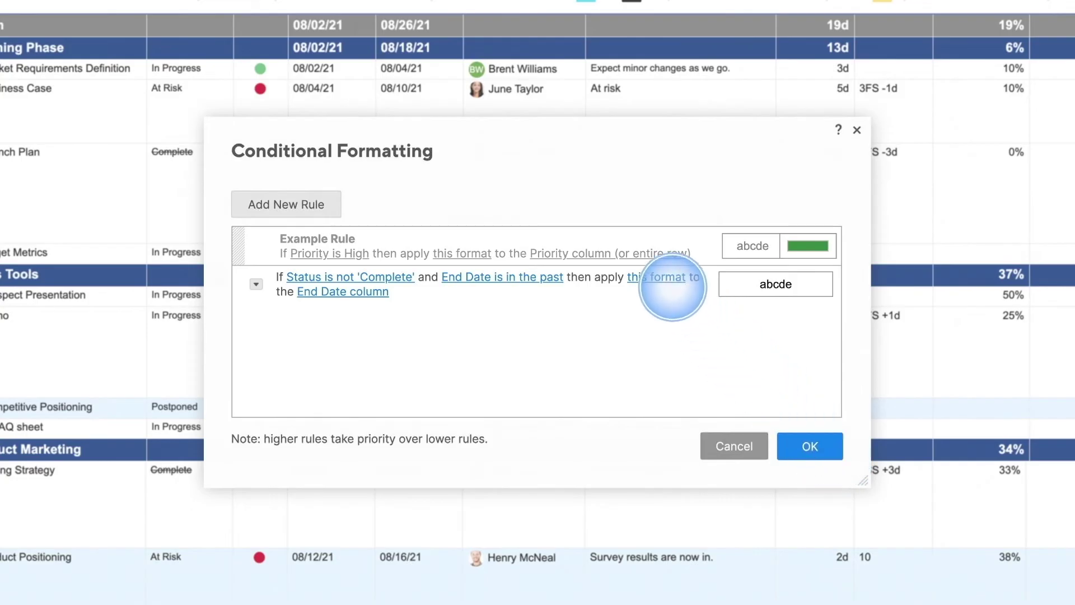
- Give the overdue rule bold red text on a light red fill
click(667, 278)
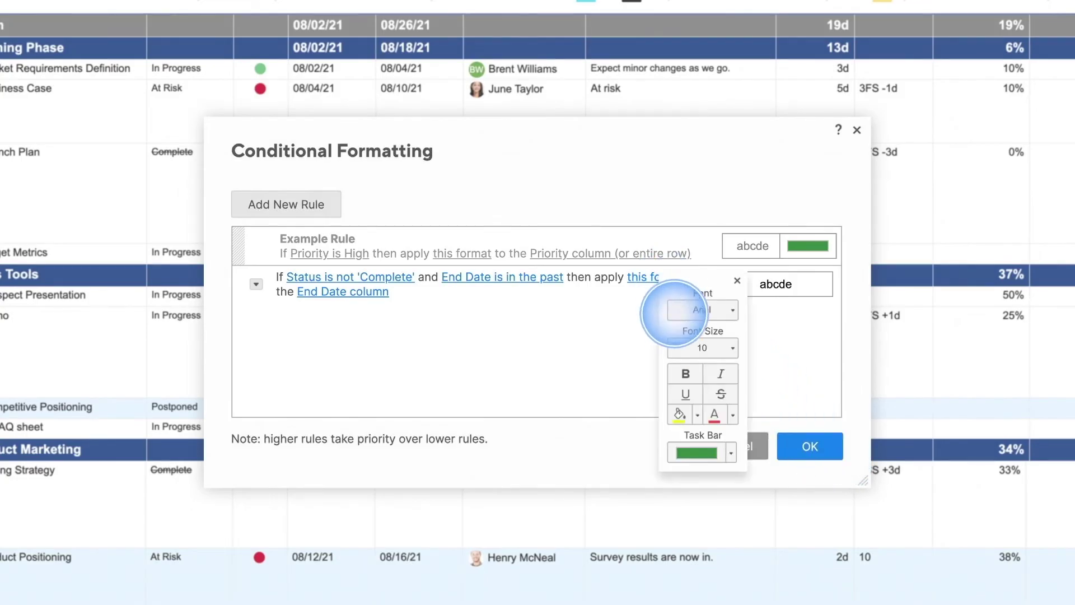
click(697, 414)
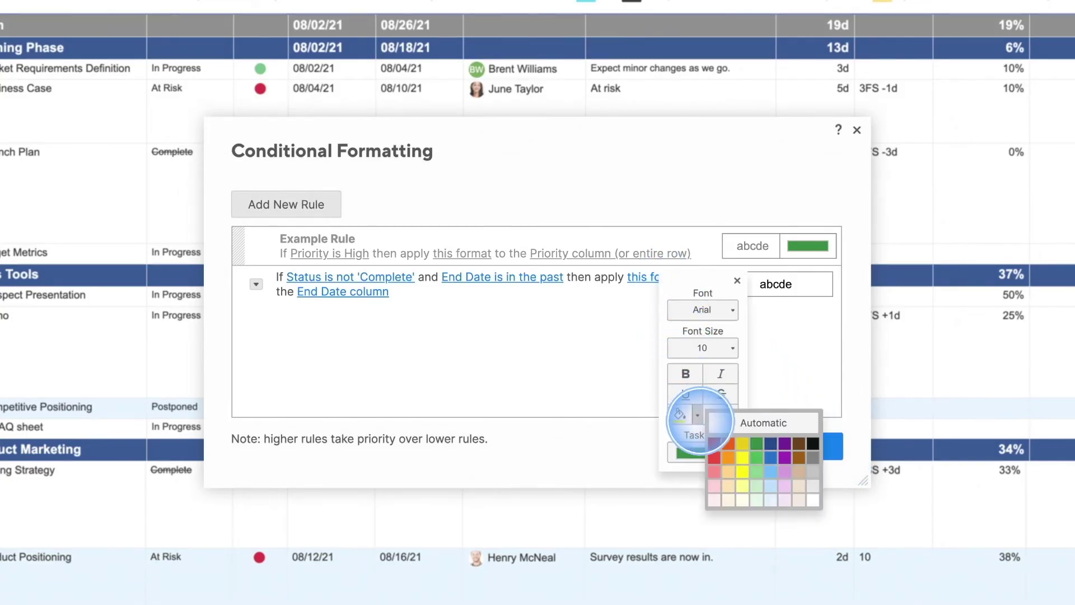
click(712, 453)
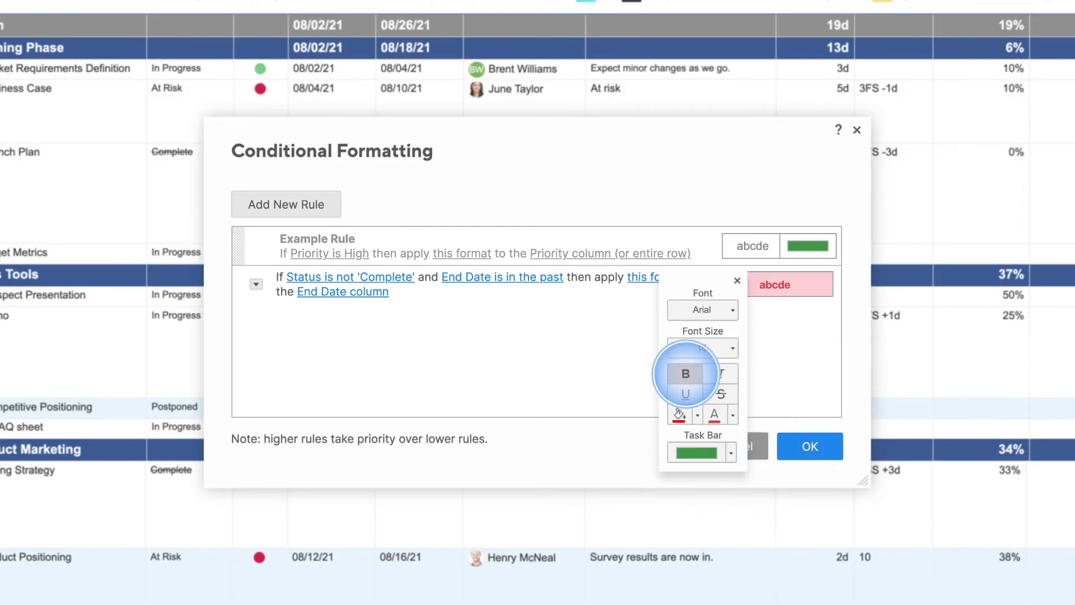
click(737, 279)
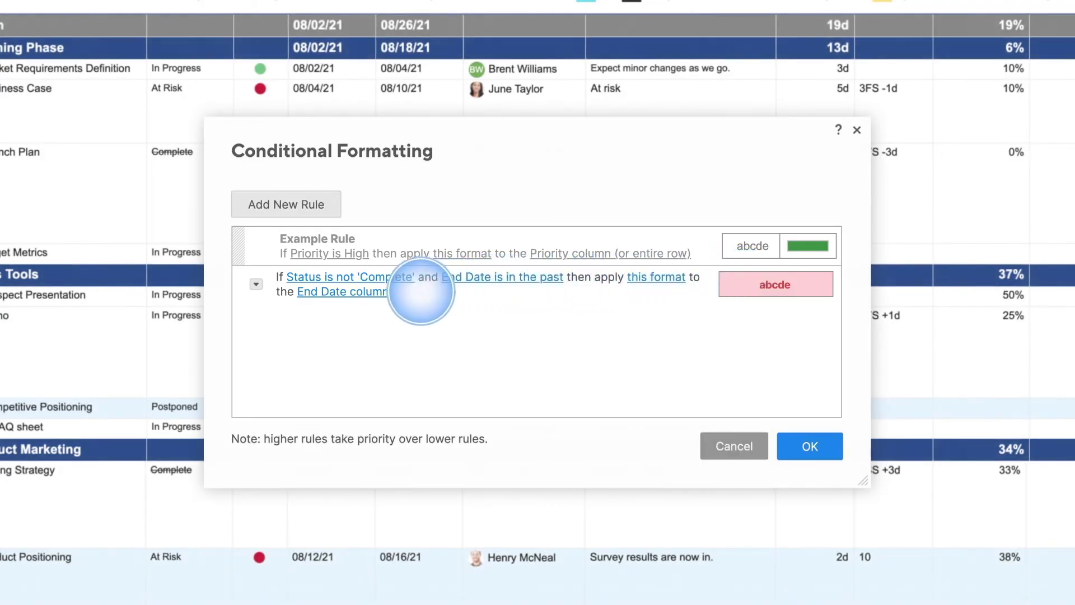
- Limit the overdue format to the End Date column and apply the rules to the sheet
click(374, 293)
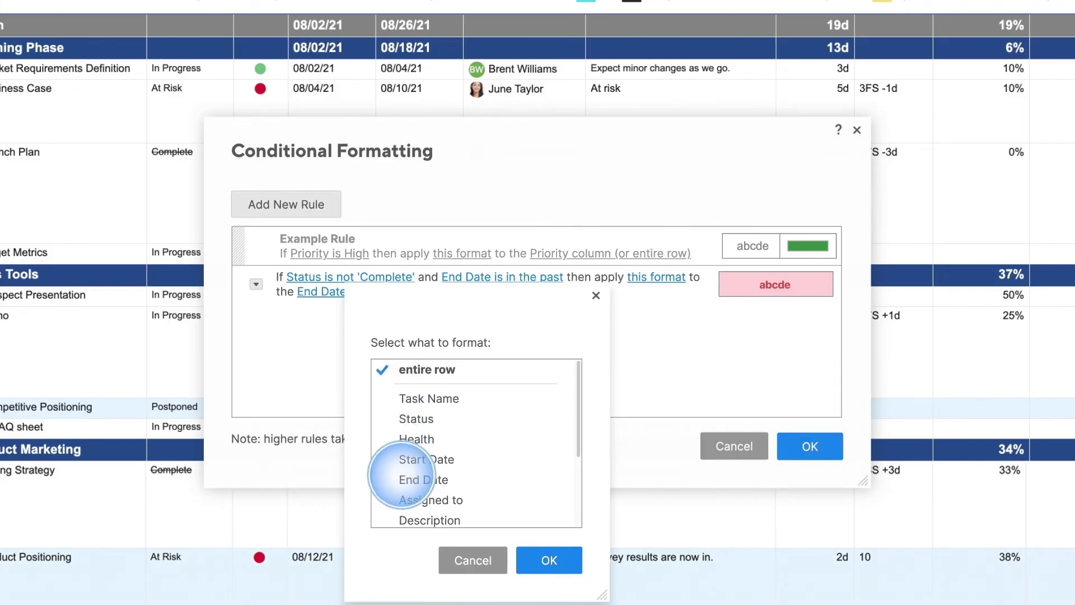
click(401, 479)
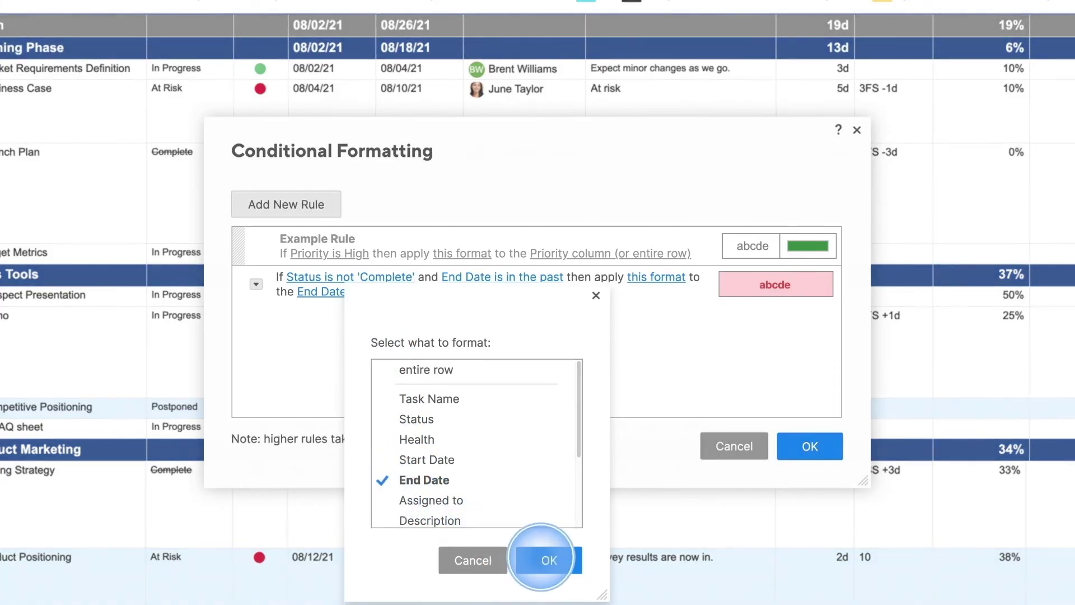
click(548, 560)
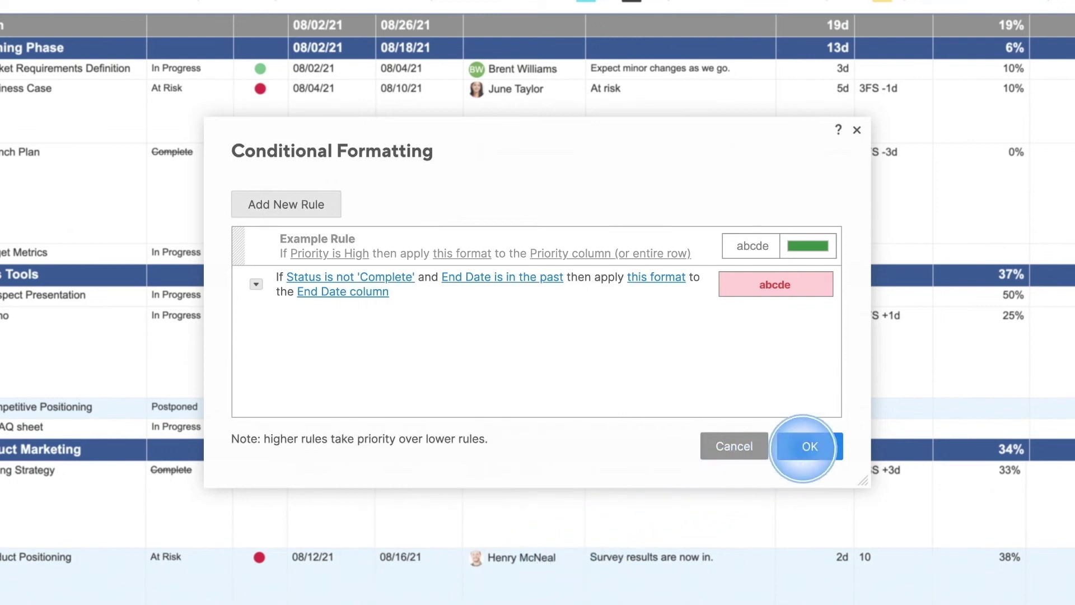
click(809, 447)
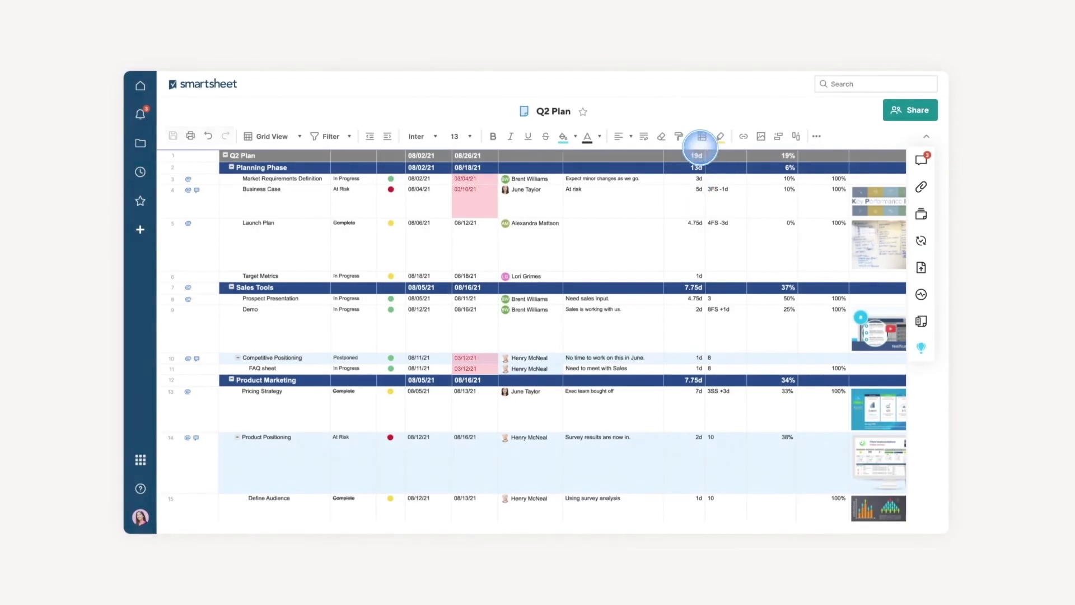
- Reopen conditional formatting and review the overdue rule's Delete Rule option
click(701, 136)
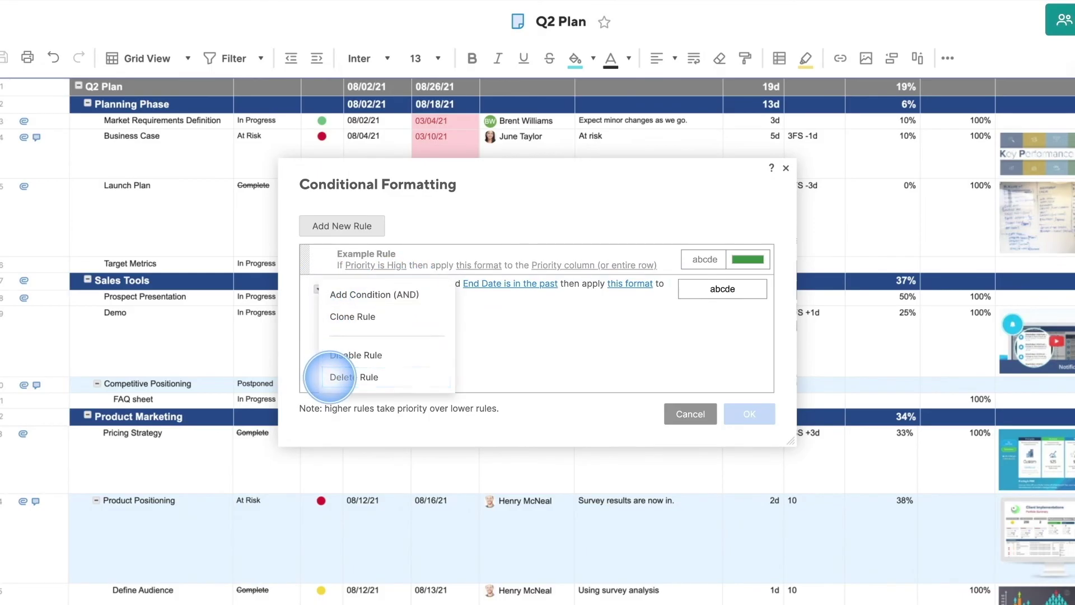
click(330, 376)
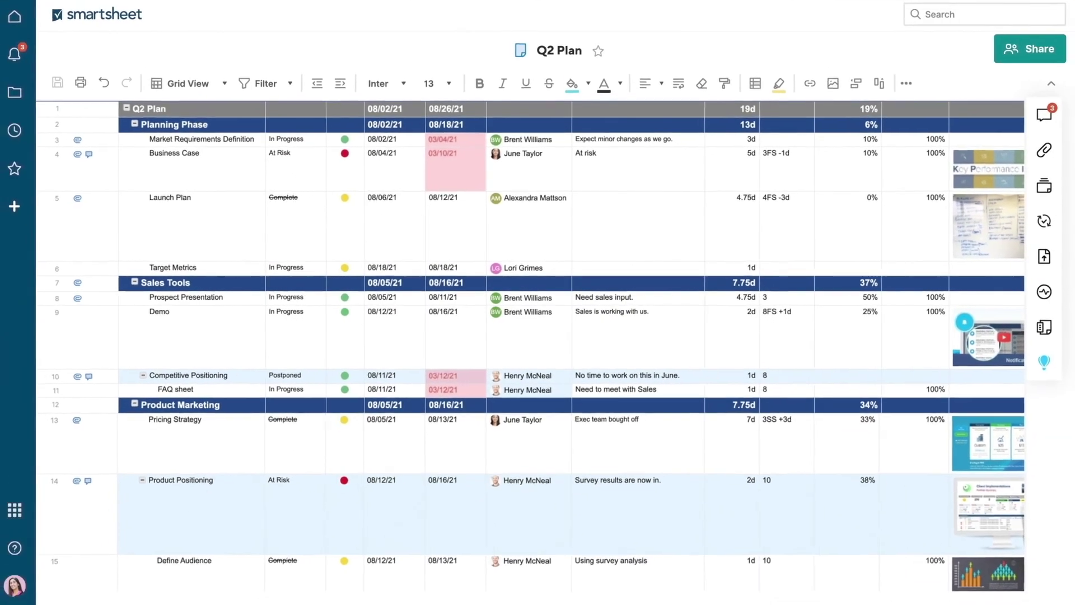